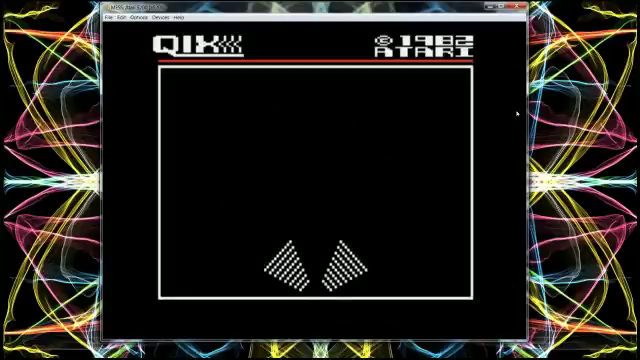
Claim a small blue strip with a line up, right and back down to the bottom border
key("Up")
key("Right")
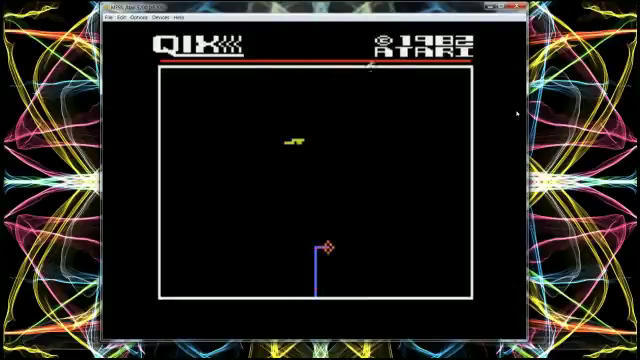
key("Down")
Start another line up, left and down from the strip, then restart the game with F3
key("Up")
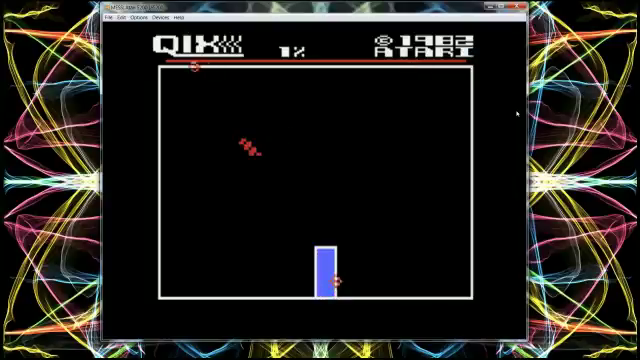
key("Left")
key("Down")
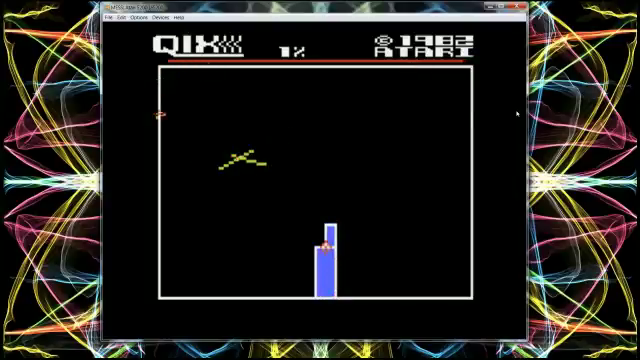
key("F3")
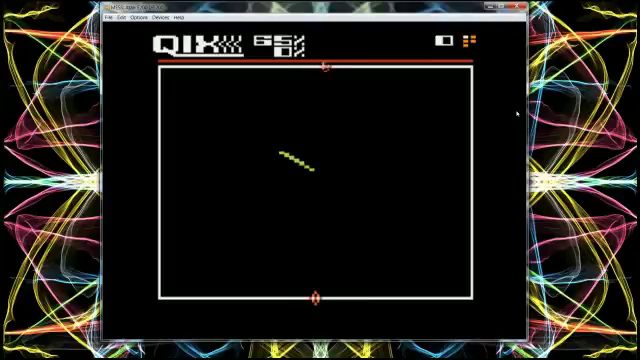
Move the marker to the bottom-left corner, then back right along the bottom border
key("Left")
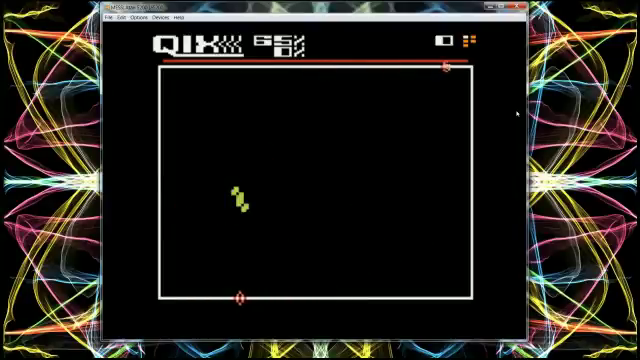
key("Left")
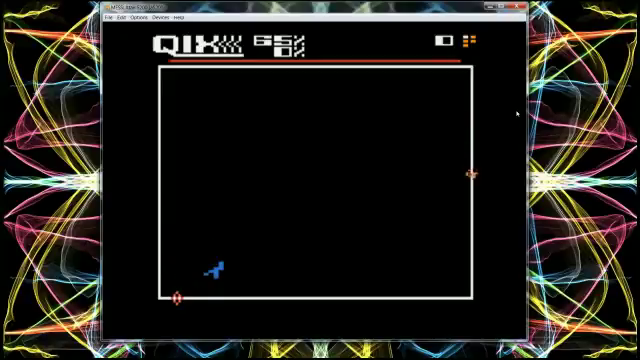
key("Left")
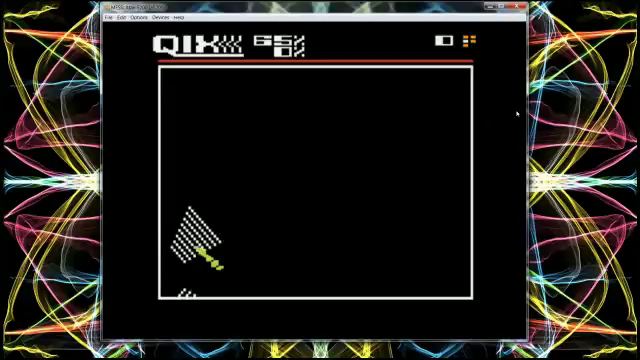
key("Up")
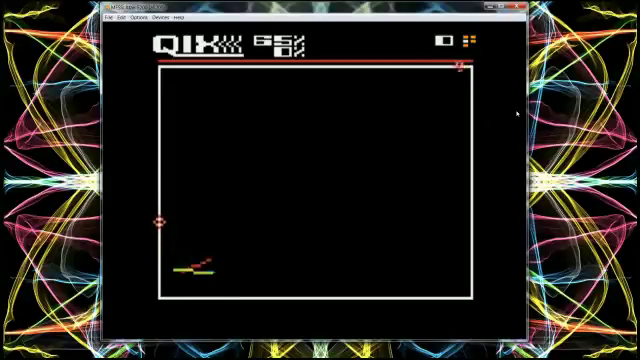
key("Down")
key("Right")
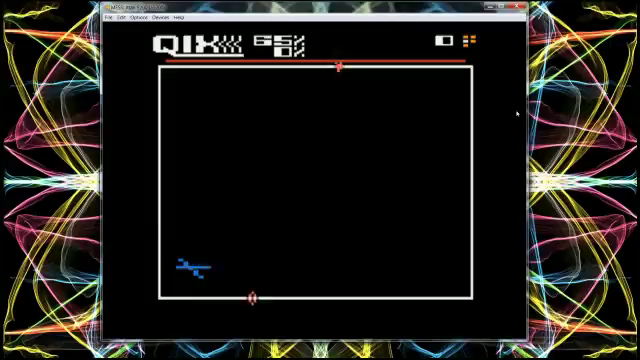
Draw lines up from the bottom border, turning right and then left across the field
key("Up")
key("Right")
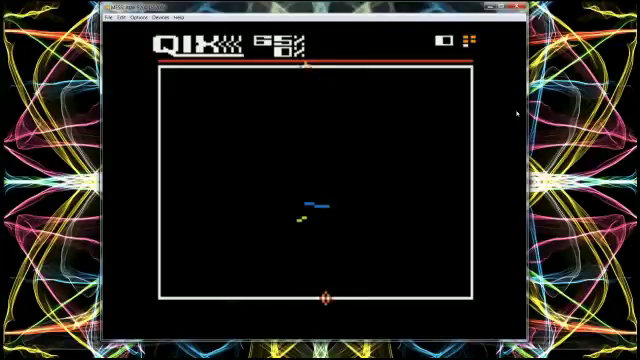
key("Left")
key("Right")
key("Up")
key("Left")
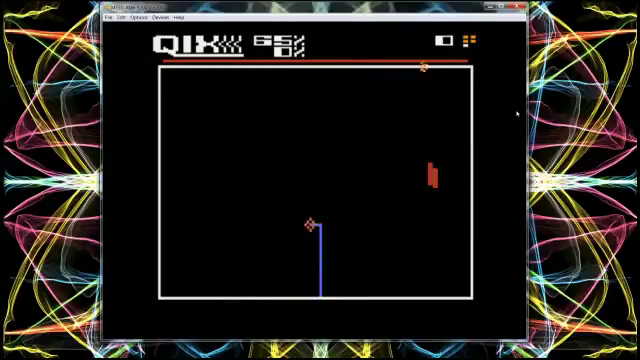
key("Left")
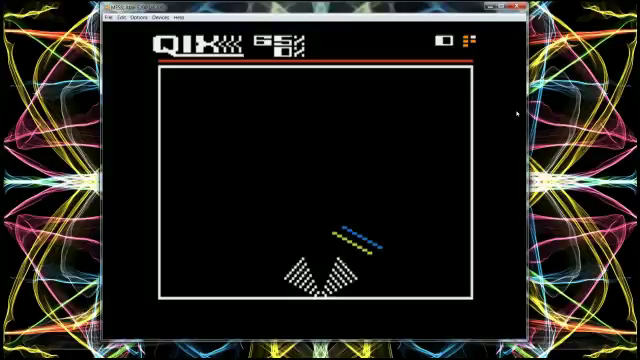
Enclose a rectangle from the bottom border to the right border
key("Left")
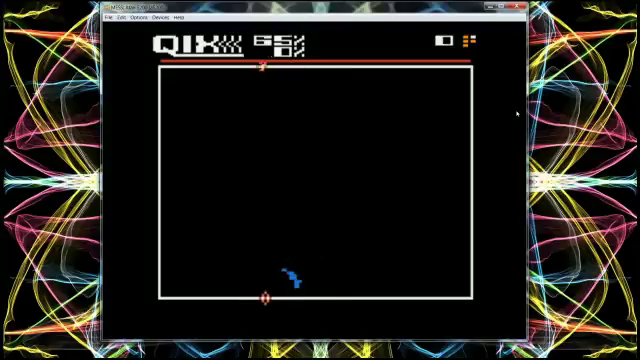
key("Right")
key("Up")
key("Right")
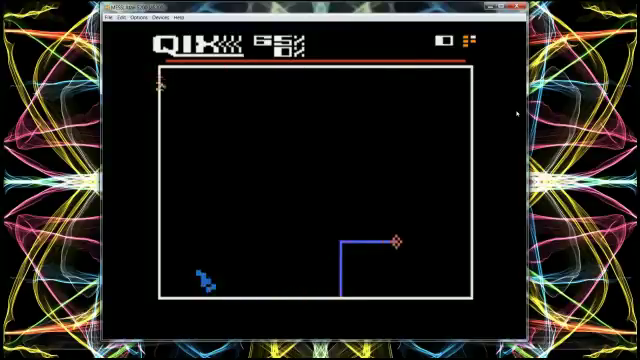
key("Right")
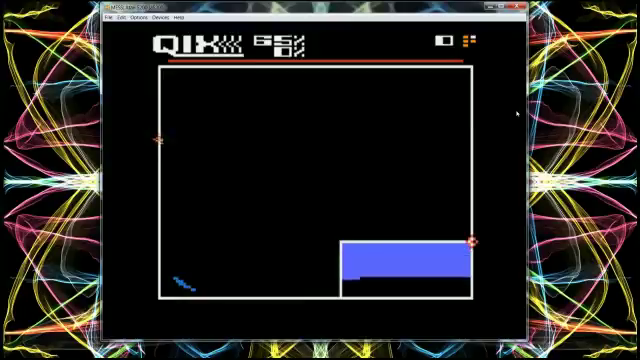
Stack a new rectangle on the blue area and run a line up to the top border
key("Left")
key("Left")
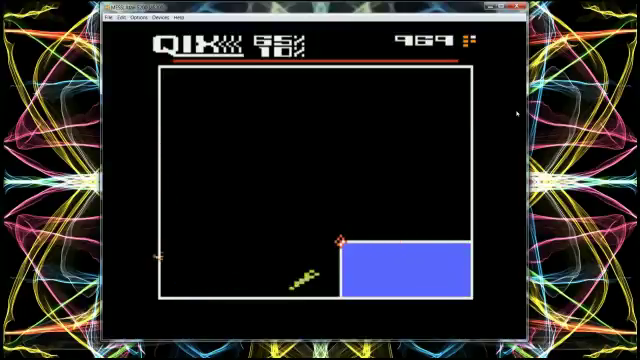
key("Up")
key("Right")
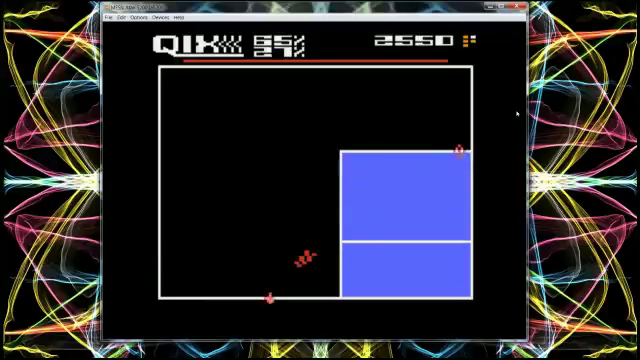
key("Left")
key("Left")
key("Up")
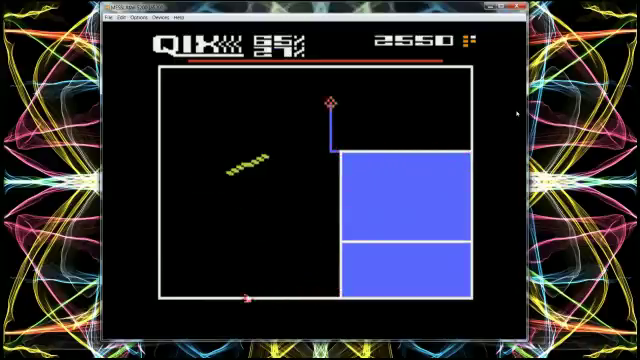
Draw a line left then down, closing it at the blue area's edge
key("Down")
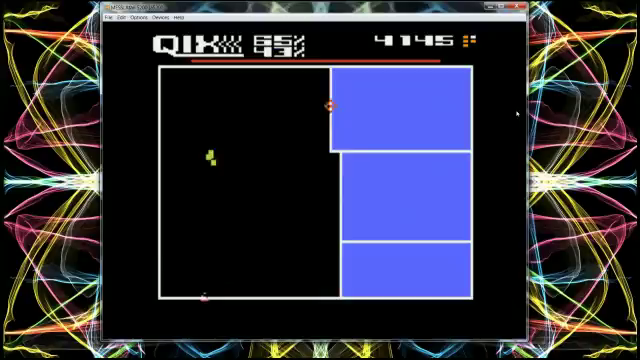
key("Left")
key("Down")
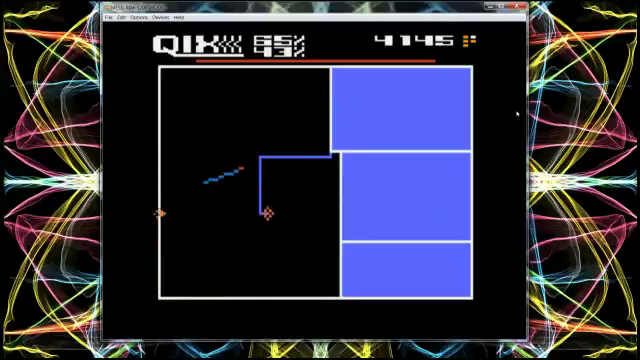
key("Right")
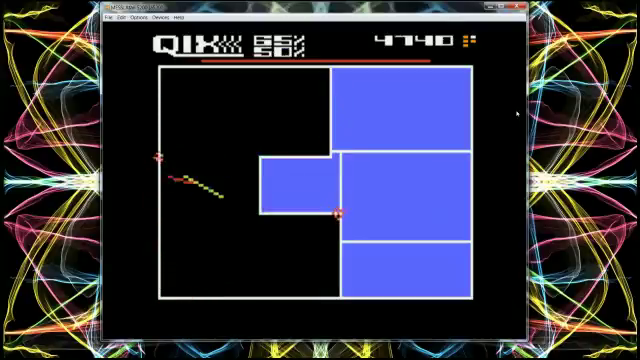
Claim the region below, then draw to the top border to pass 65% at 10534 points
key("Left")
key("Down")
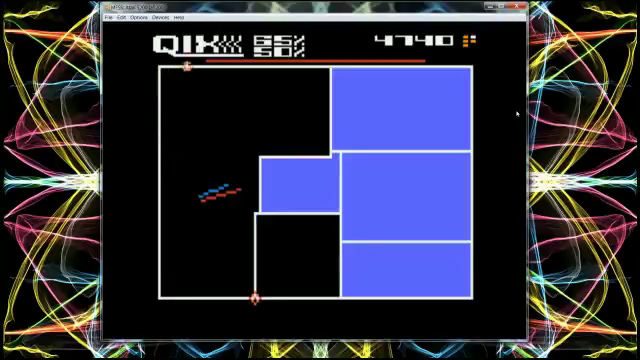
key("Up")
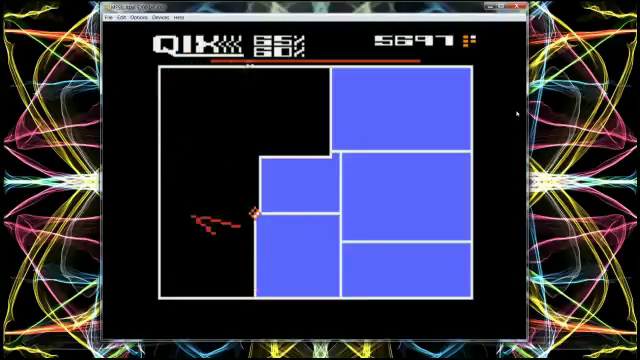
key("Up")
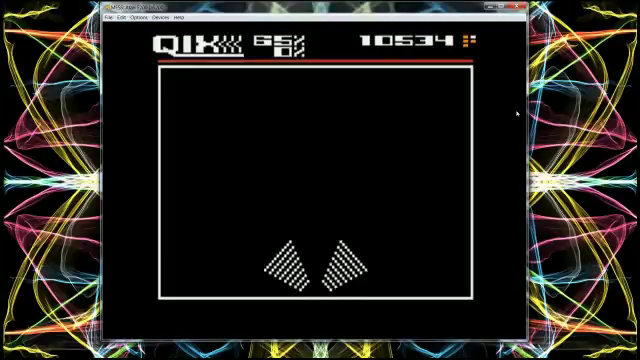
Enclose a bottom-left rectangle with a line up from the bottom border
key("Left")
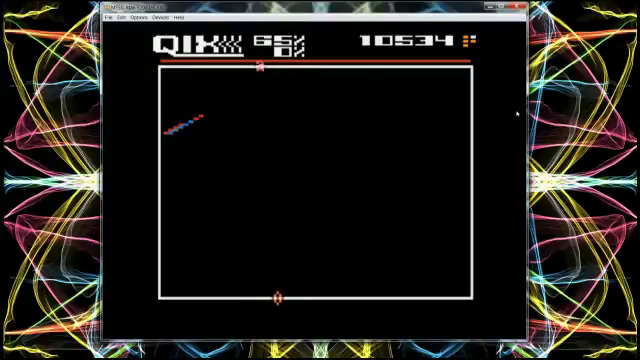
key("Right")
key("Up")
key("Right")
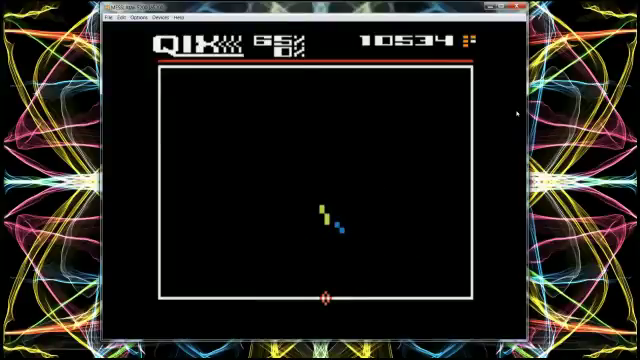
key("Up")
key("Left")
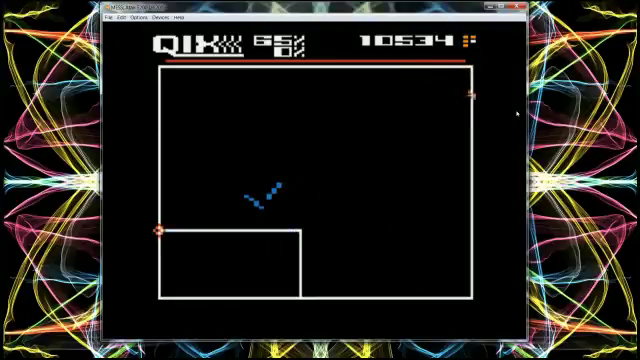
Fill the bottom-right region, then start a line upward and lose, ending at 13340 points
key("Right")
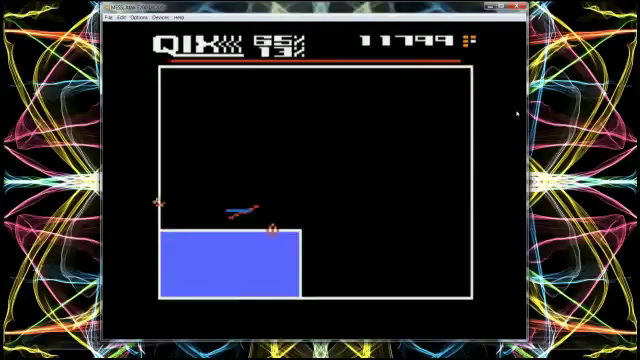
key("Right")
key("Right")
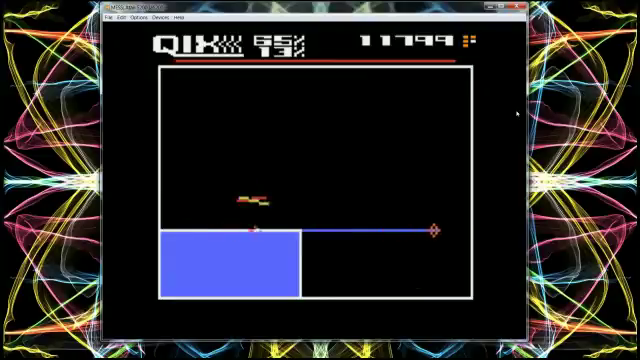
key("Right")
key("Left")
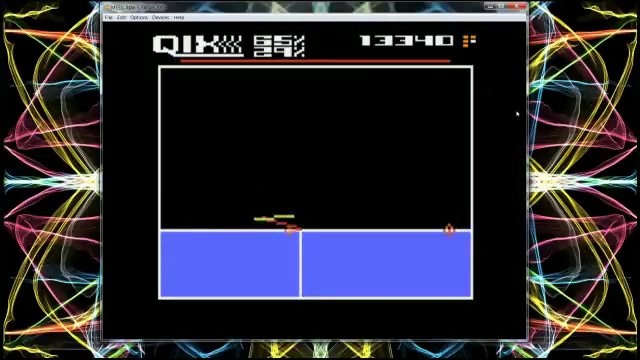
key("Up")
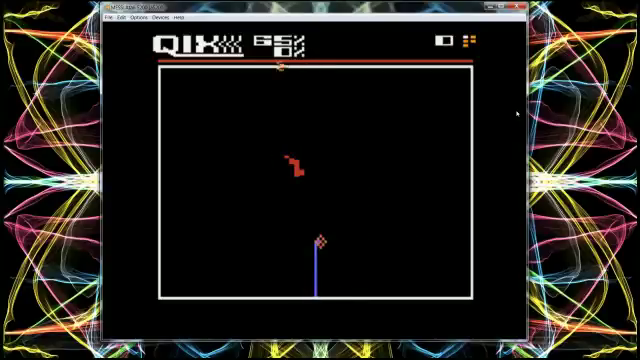
Enclose an area by running the line to the right border, then move left along it
key("Right")
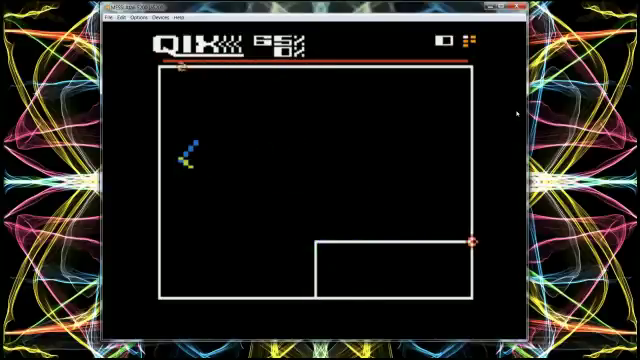
key("Left")
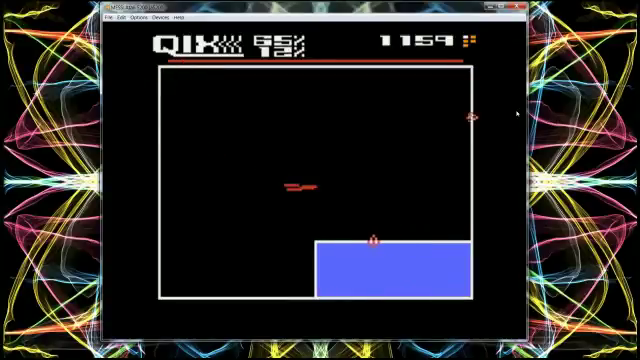
key("Left")
Close another area at the right border and draw up to the top, reaching 81%
key("Up")
key("Right")
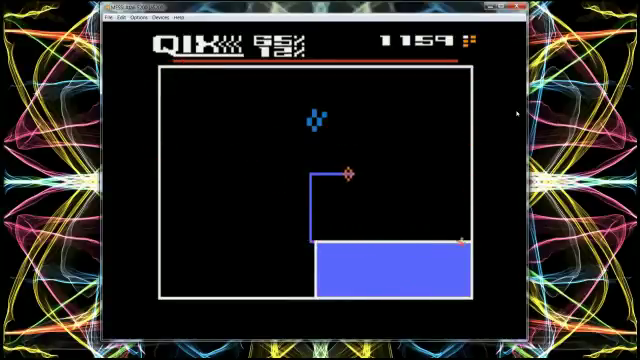
key("Right")
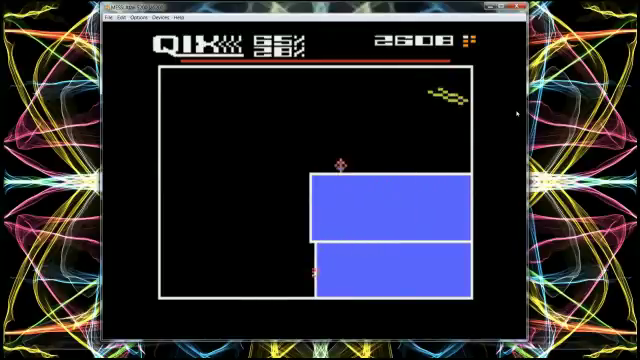
key("Up")
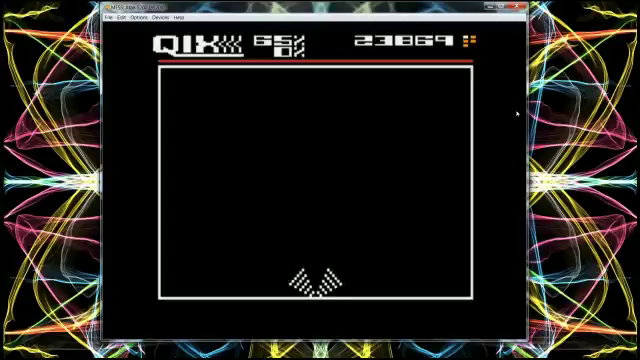
Position the marker on the bottom border and start a line upward
key("Right")
key("Left")
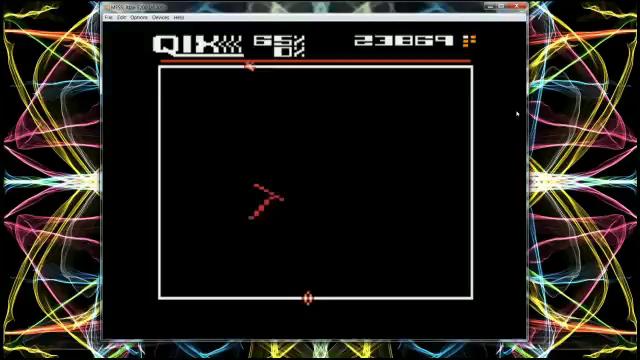
key("Right")
key("Left")
key("Up")
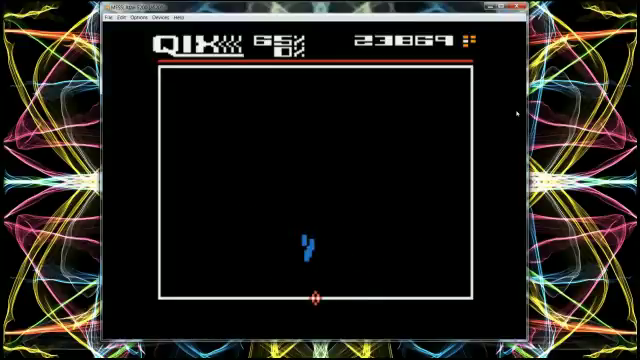
Fill a bottom-right box with a line up and right from the bottom border
key("Left")
key("Right")
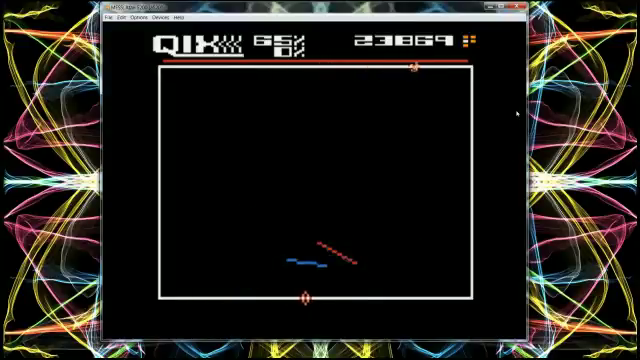
key("Left")
key("Right")
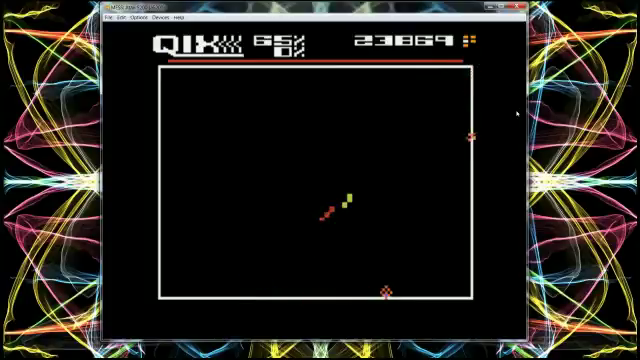
key("Up")
key("Right")
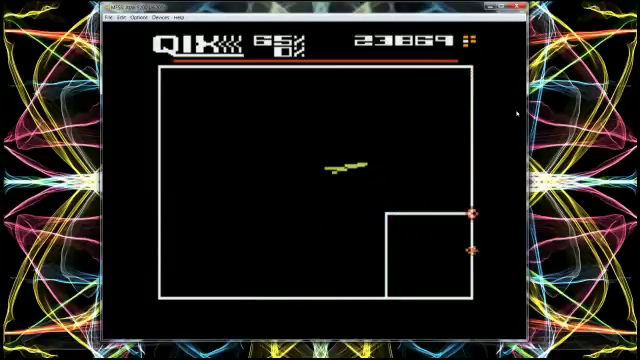
Claim area with a line leftward from the box top down to the bottom
key("Left")
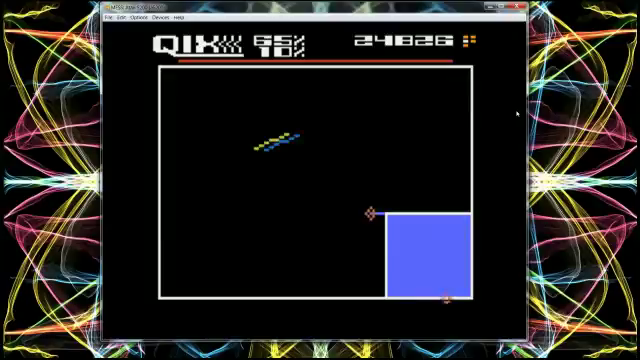
key("Down")
key("Left")
key("Down")
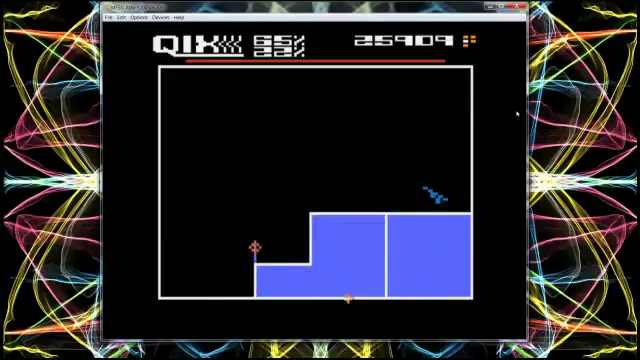
Claim the left and top-left regions to clear the level at 78%, score 44334
key("Up")
key("Left")
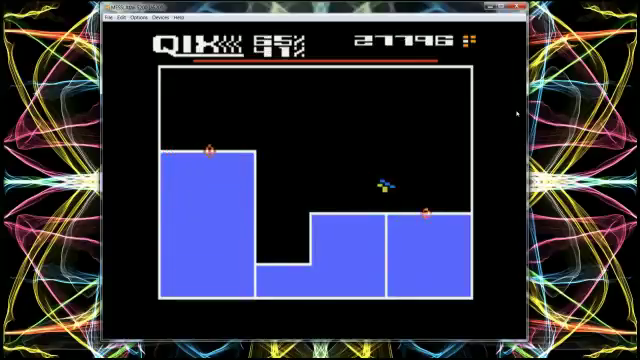
key("Right")
key("Up")
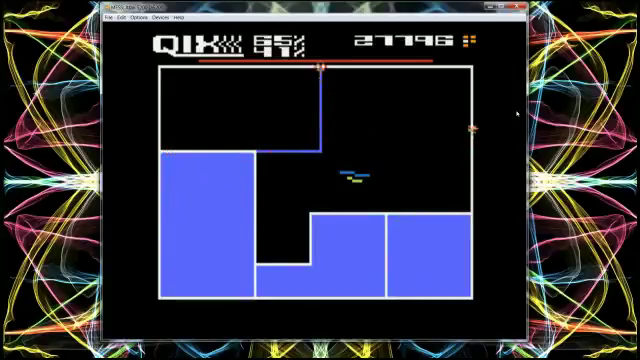
key("Down")
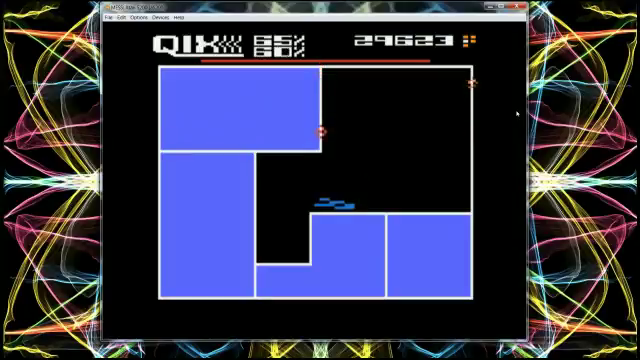
key("Right")
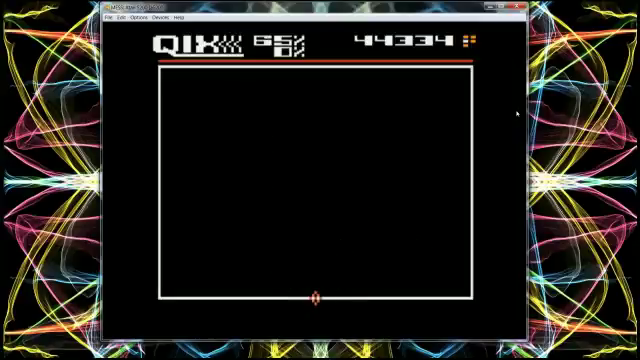
Enclose a bottom-right rectangle with a line up and right from the bottom border
key("Right")
key("Left")
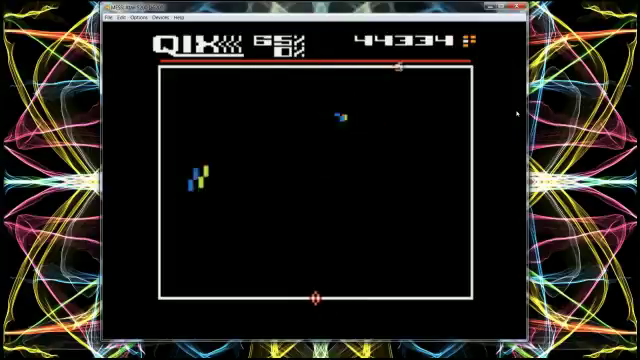
key("Up")
key("Right")
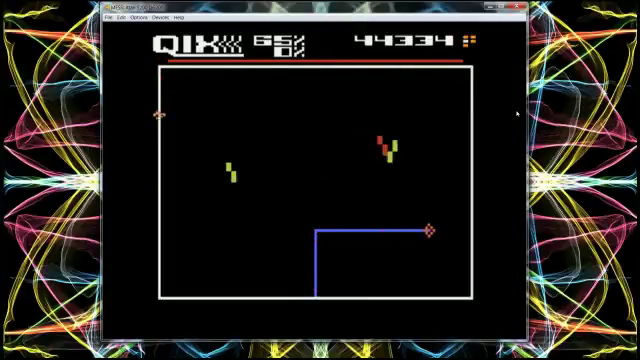
Draw from the rectangle's corner toward the top border until the player is destroyed
key("Left")
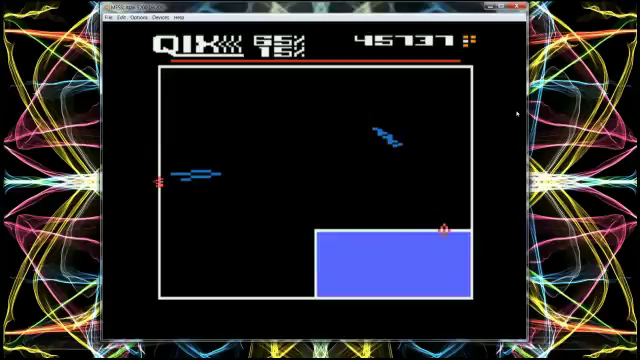
key("Up")
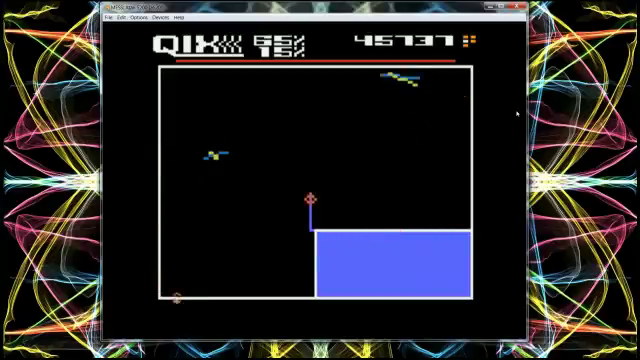
key("Up")
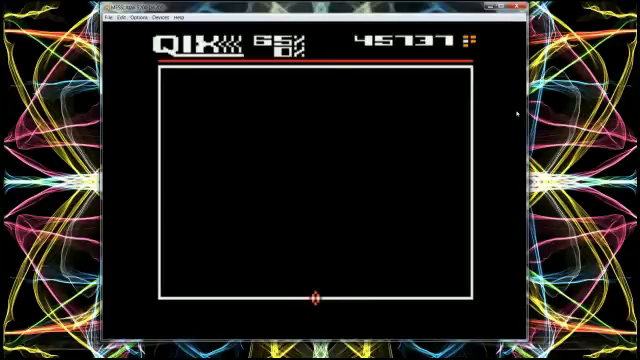
Draw a line up from the bottom border and turn it right across the field
key("Left")
key("Right")
key("ctrl+Up")
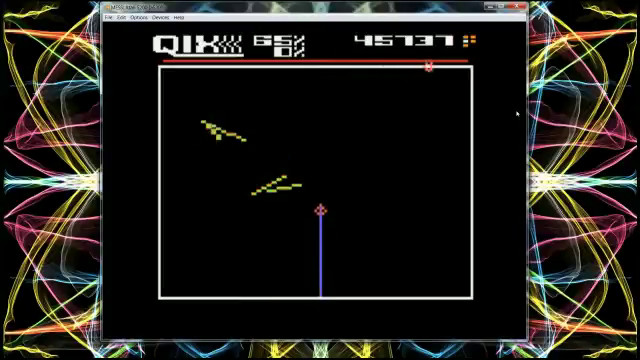
key("Right")
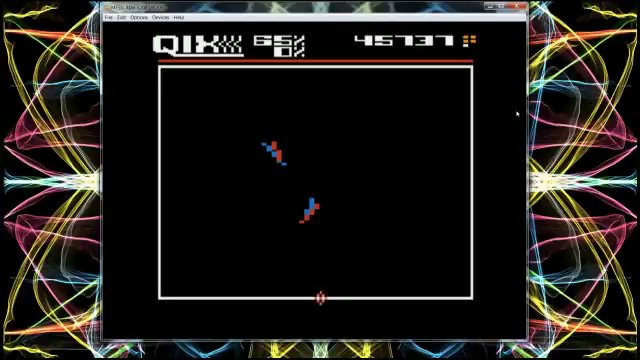
Claim the bottom-right block with a line up then right to the border
key("Left")
key("Right")
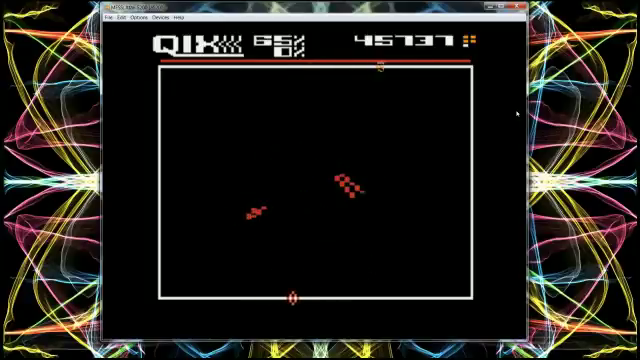
key("Up")
key("Right")
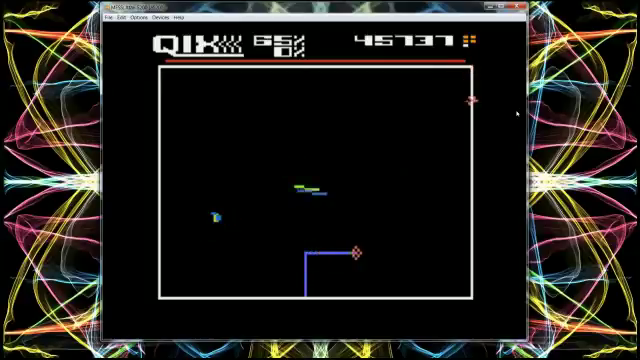
key("Right")
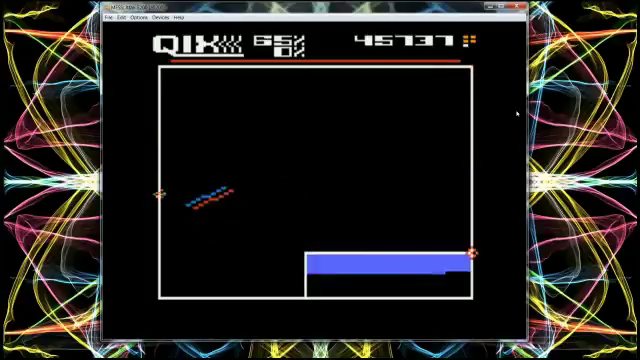
Claim a small strip beside the block, reaching 11% and 46769 points
key("Left")
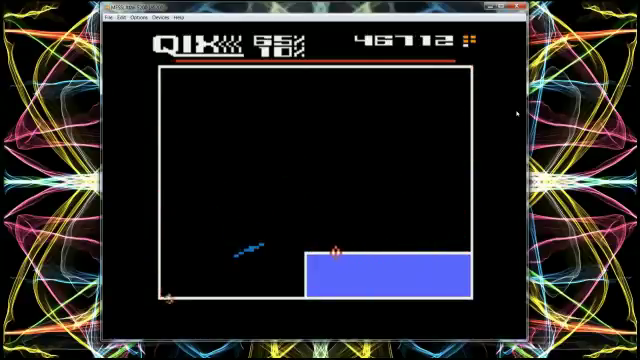
key("Down")
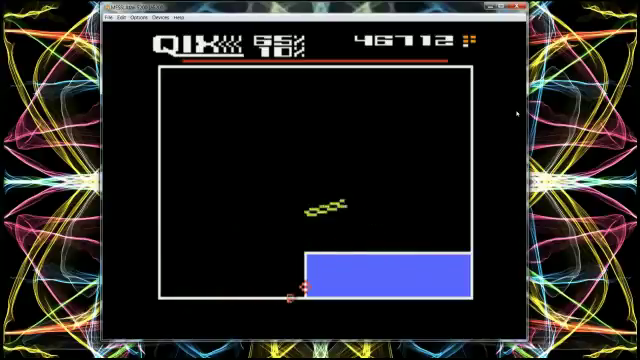
key("Left")
key("Down")
key("Up")
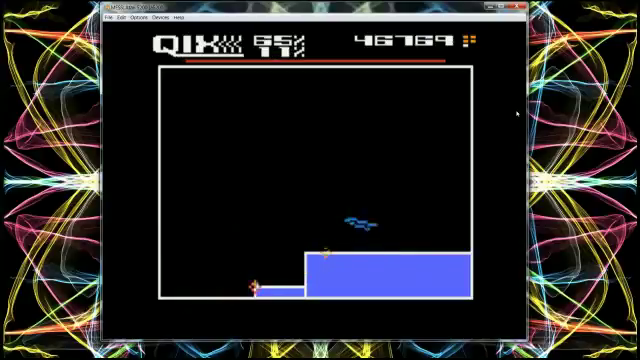
key("Left")
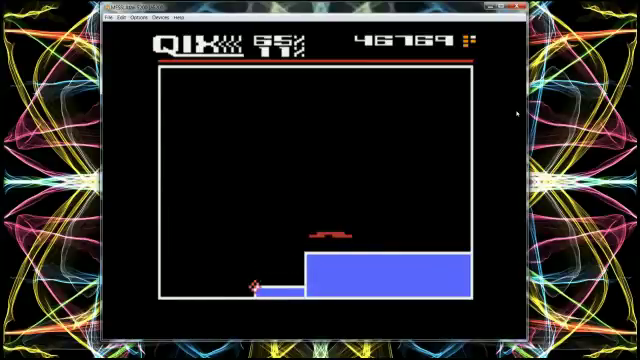
key("Right")
key("Up")
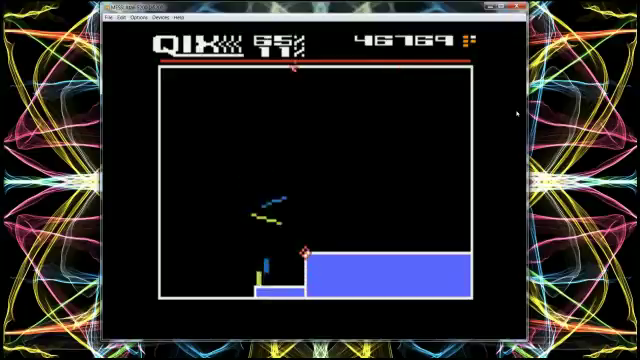
Draw a line up from the blue block's top toward the right border
key("Right")
key("Right")
key("Left")
key("Up")
key("Up")
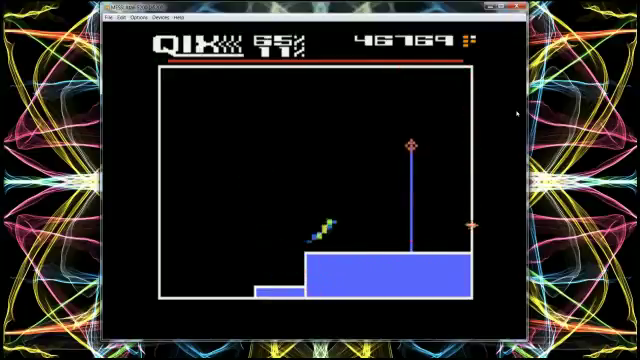
key("Right")
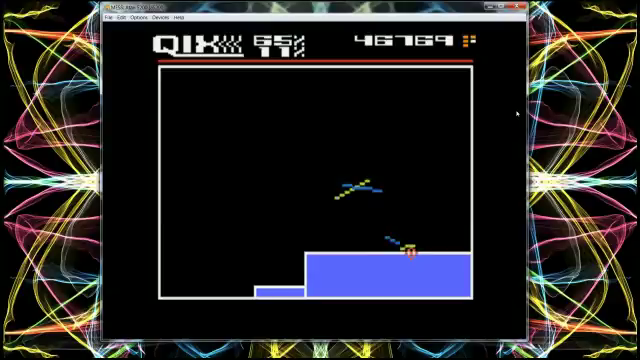
Draw upward from the block's corner and get hit, resetting the field
key("Left")
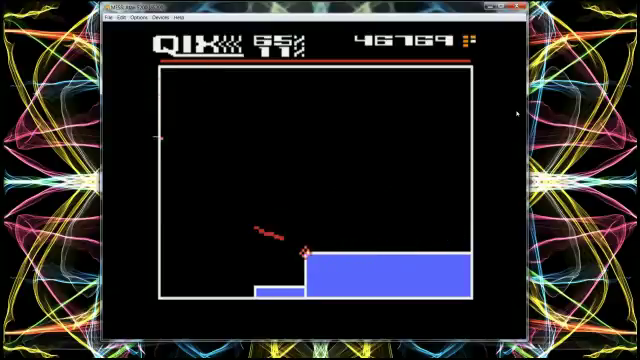
key("Left")
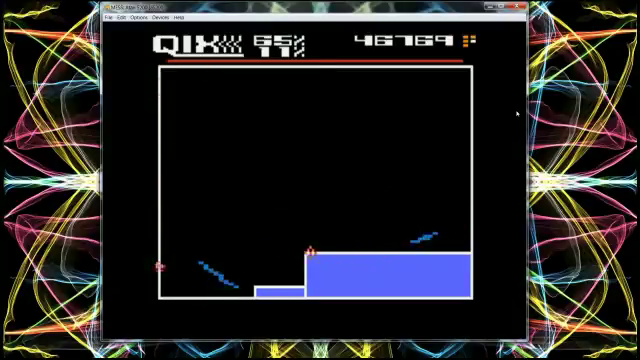
key("Up")
key("Up")
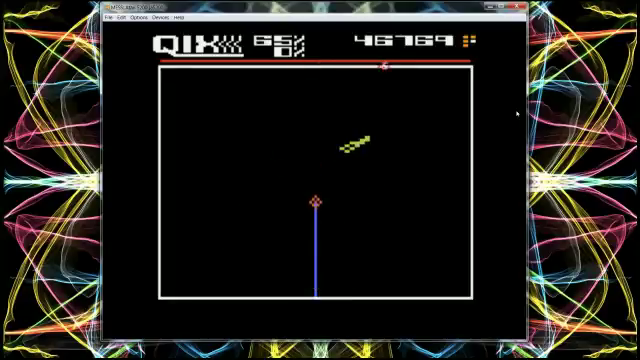
Draw a stepped right-down-right line across the field on the last life
key("Right")
key("Down")
key("Right")
key("Right")
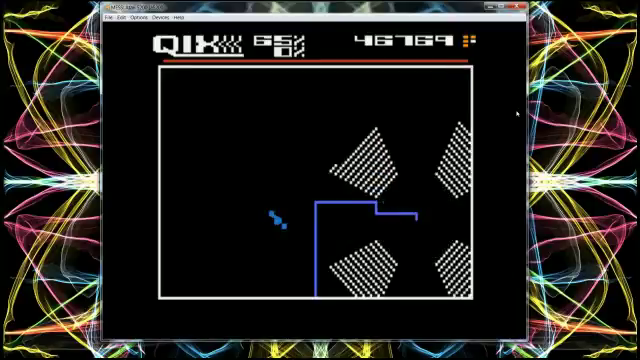